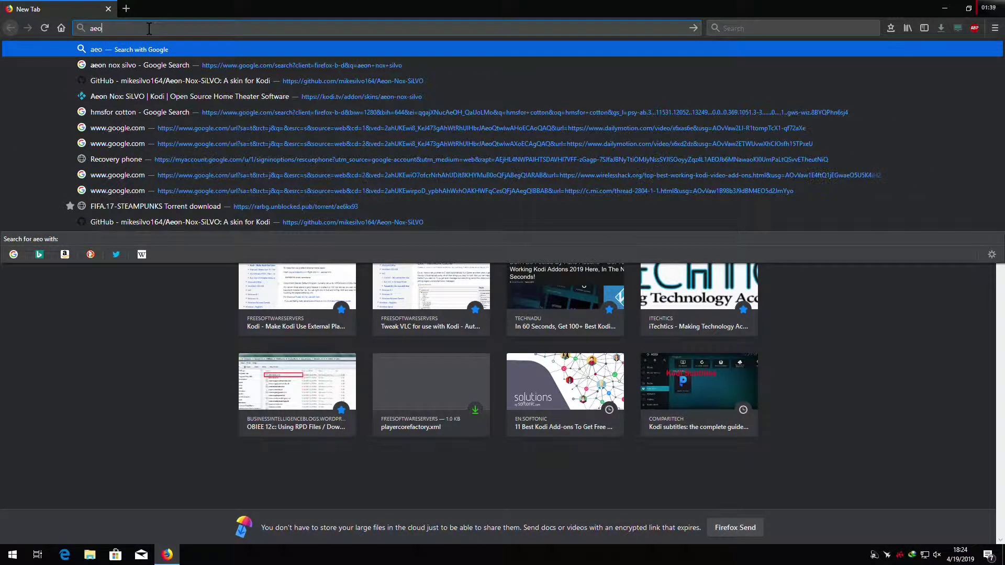
Search the web for "aeon nox silvo 7.0.1" and open the mirrors.kodi.tv skin.aeon.nox.silvo result in a new tab
text(ox silvo)
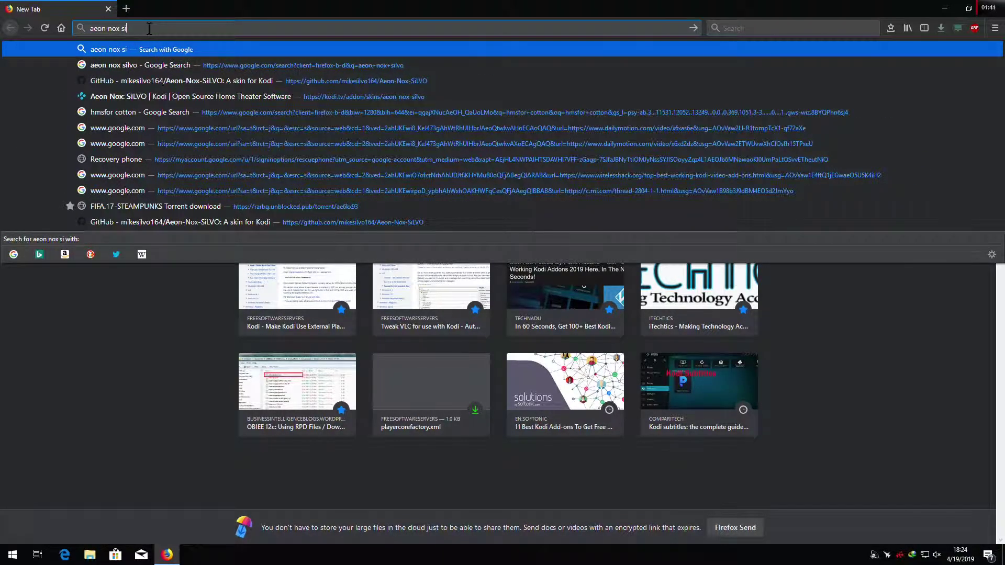
text( 7.0)
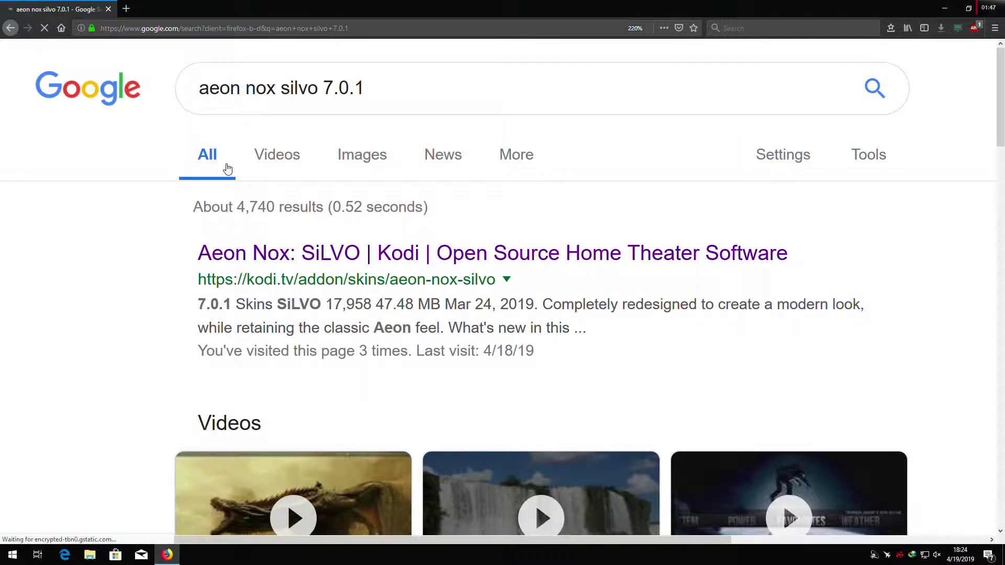
scroll(226, 168, down, 3)
scroll(284, 179, down, 7)
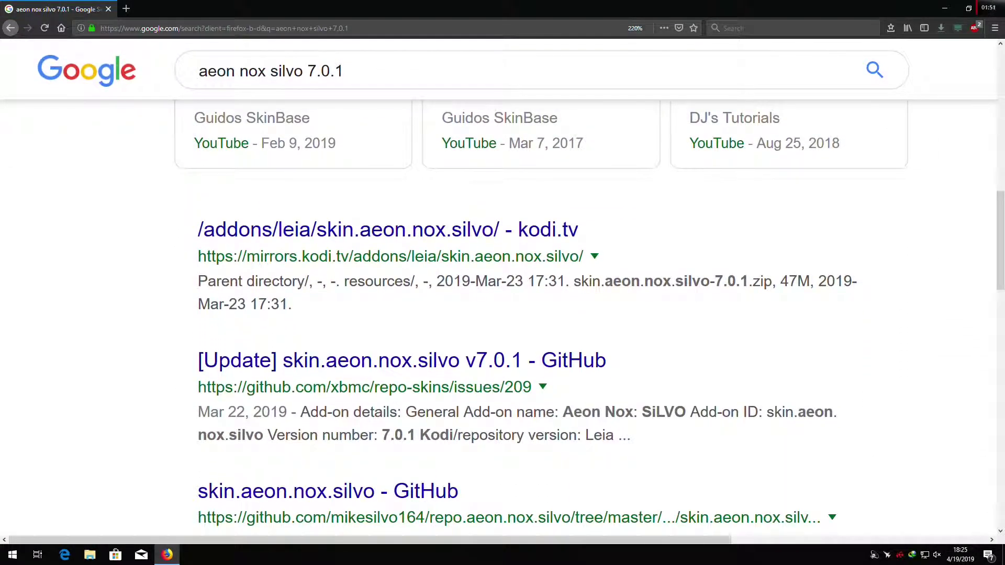
middle_click(418, 234)
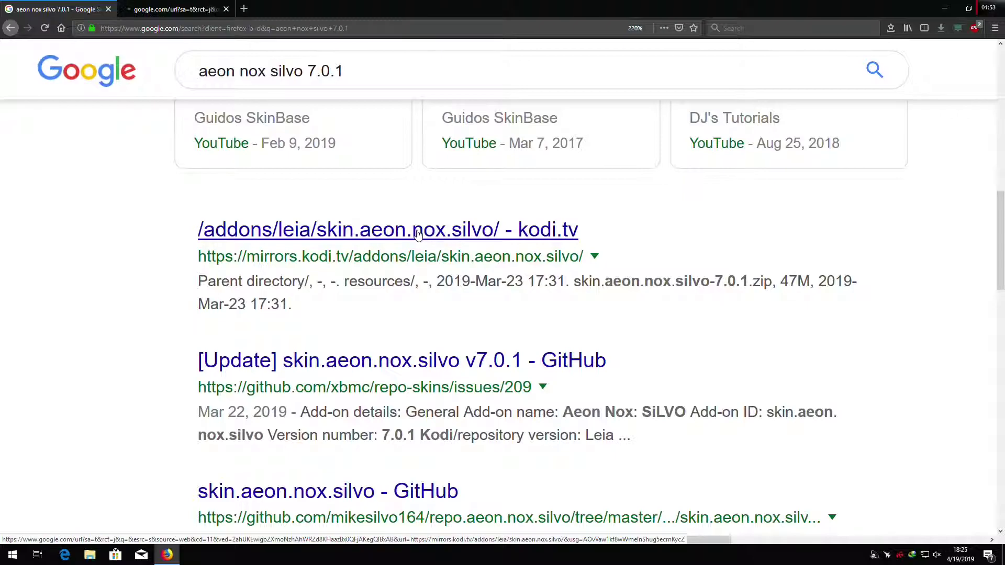
scroll(335, 241, down, 2)
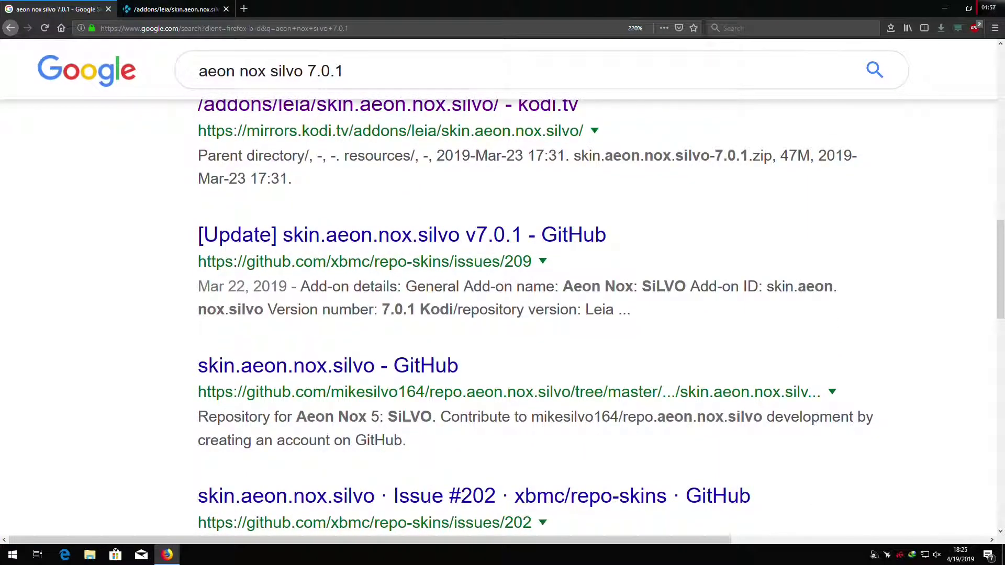
Download skin.aeon.nox.silvo-7.0.1.zip from the Kodi mirror page
key(ctrl+Tab)
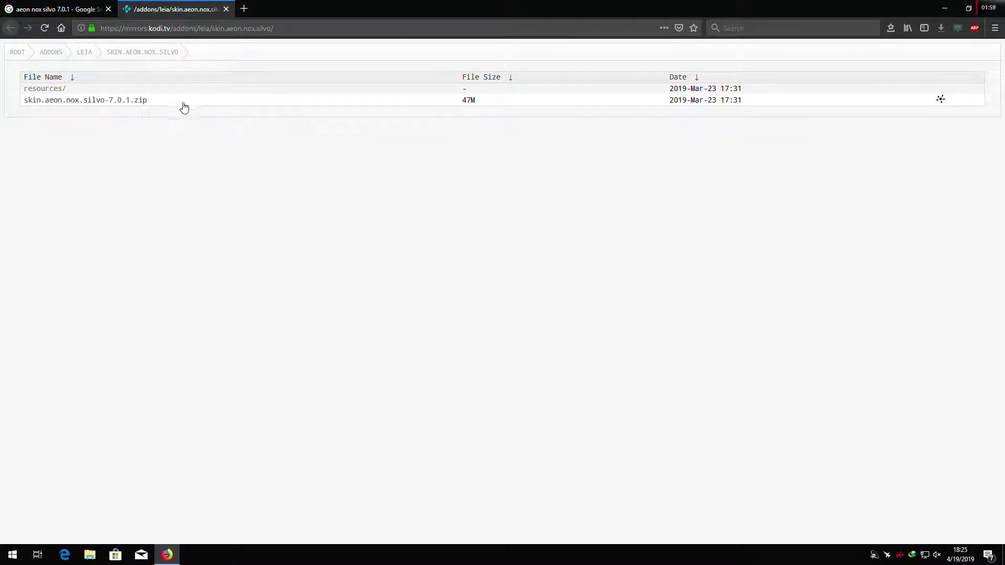
click(137, 101)
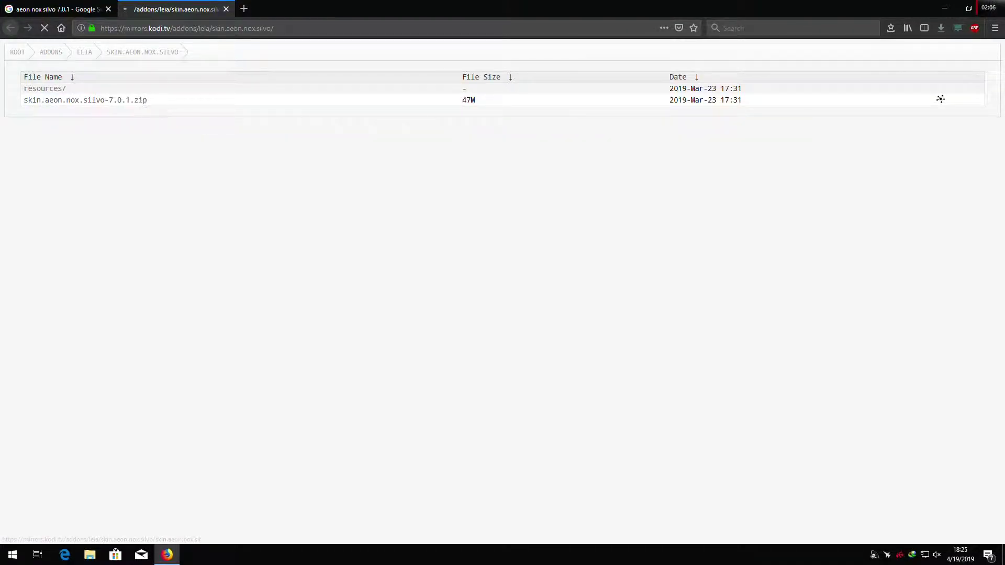
key(Return)
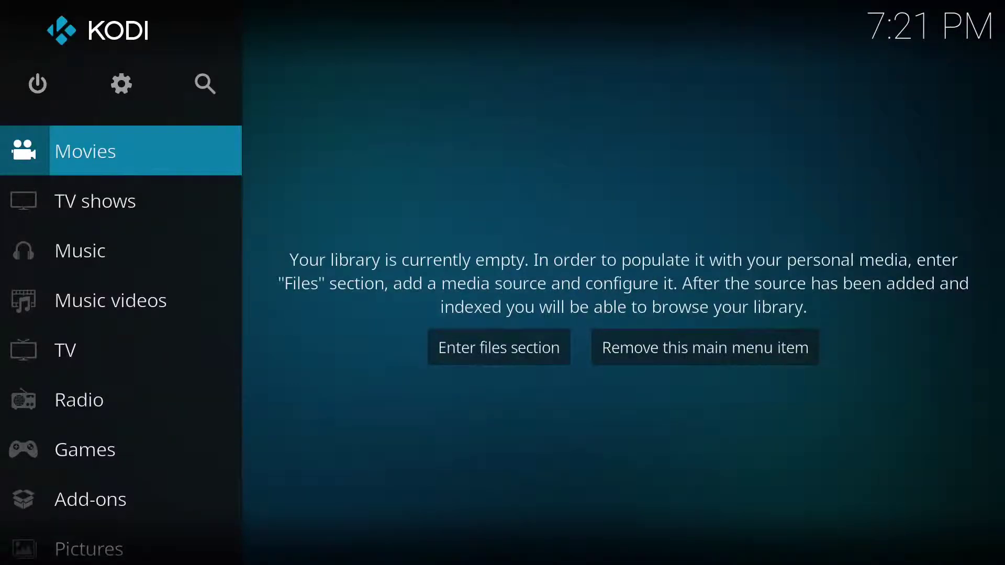
Switch to Kodi and allow add-on installation from unknown sources in the system settings, accepting the warning
key(Up)
key(Return)
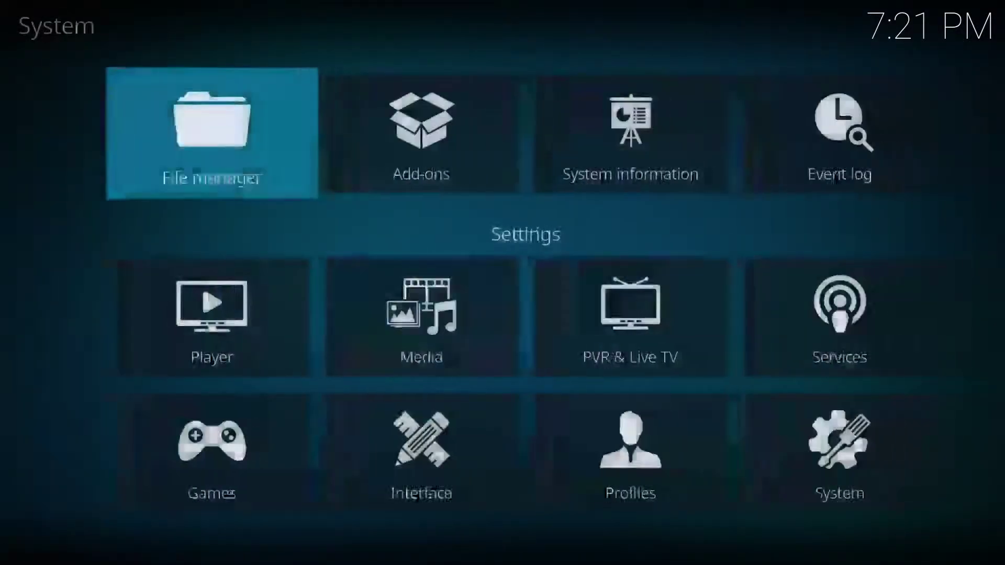
key(XF86AudioRaiseVolume)
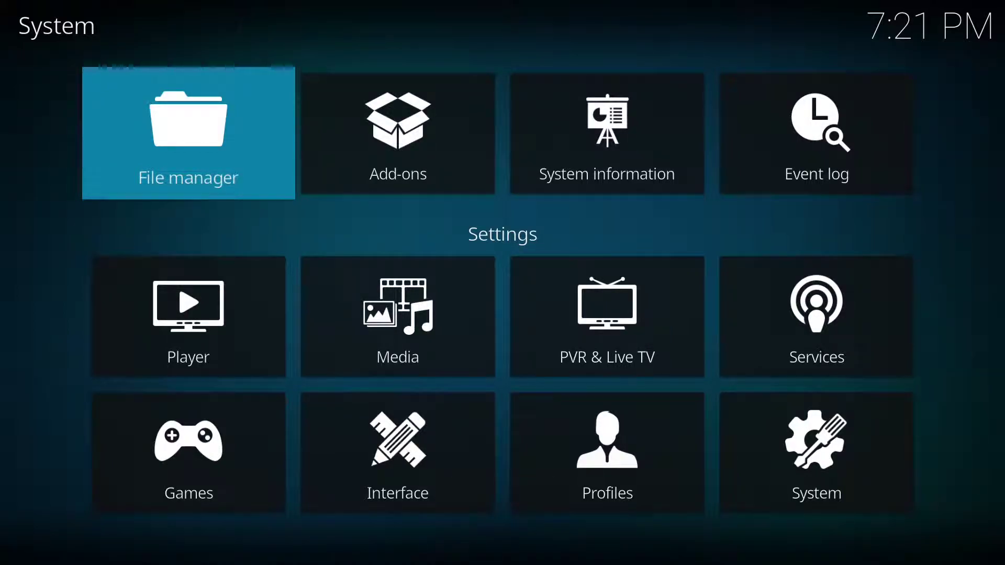
key(Down)
key(Return)
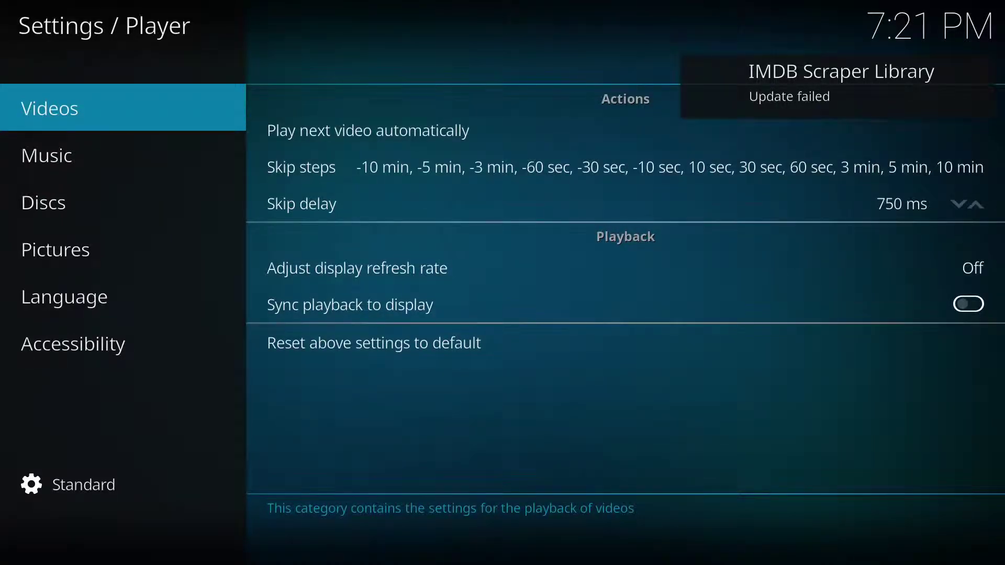
click(931, 310)
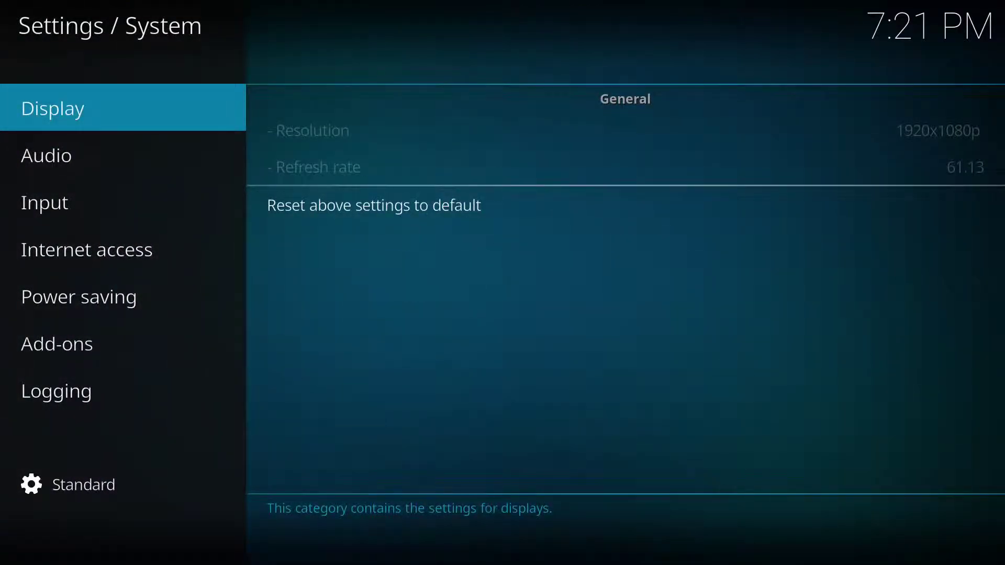
click(115, 355)
click(697, 204)
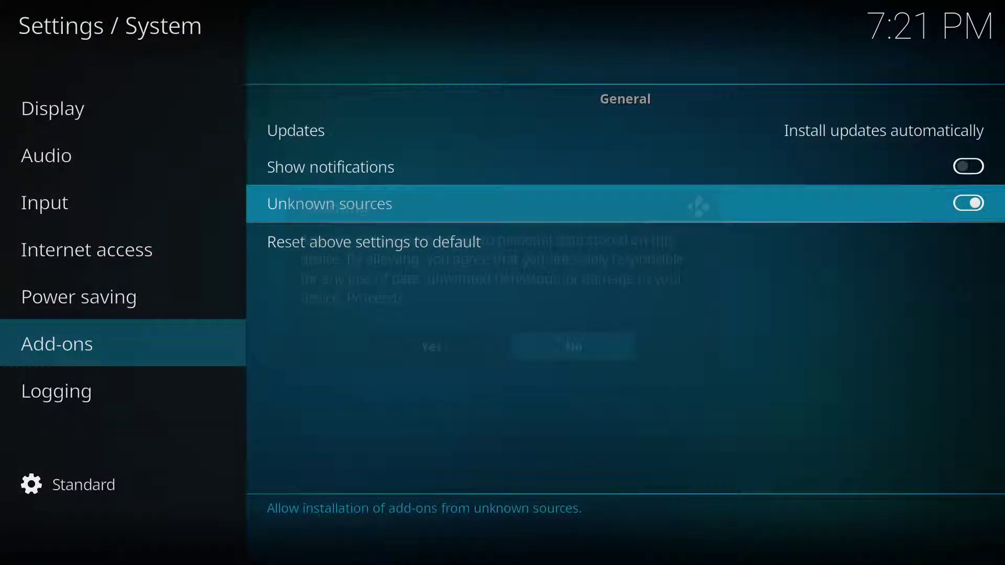
click(437, 352)
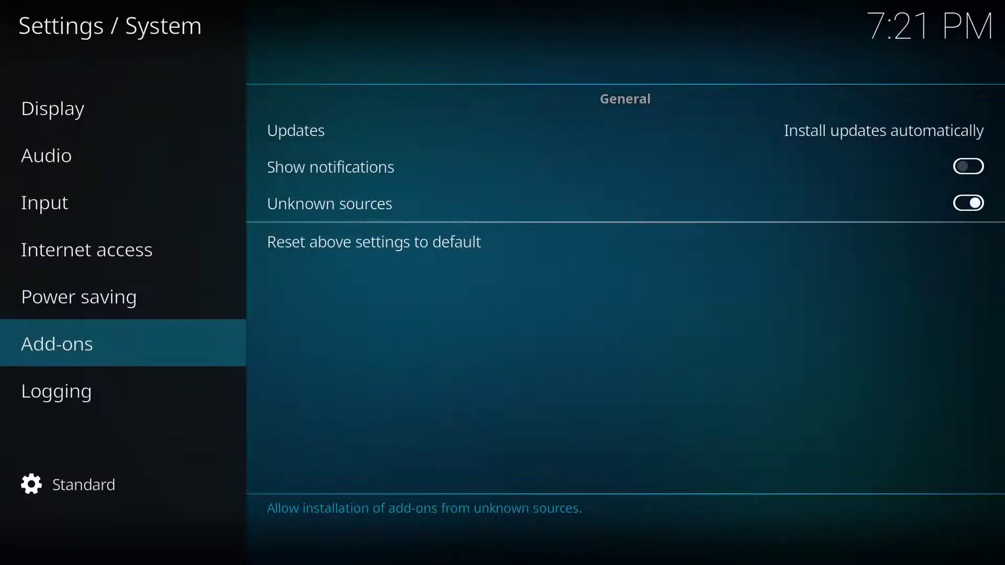
Choose Install updates automatically as the add-on update behaviour and leave the system settings
click(884, 109)
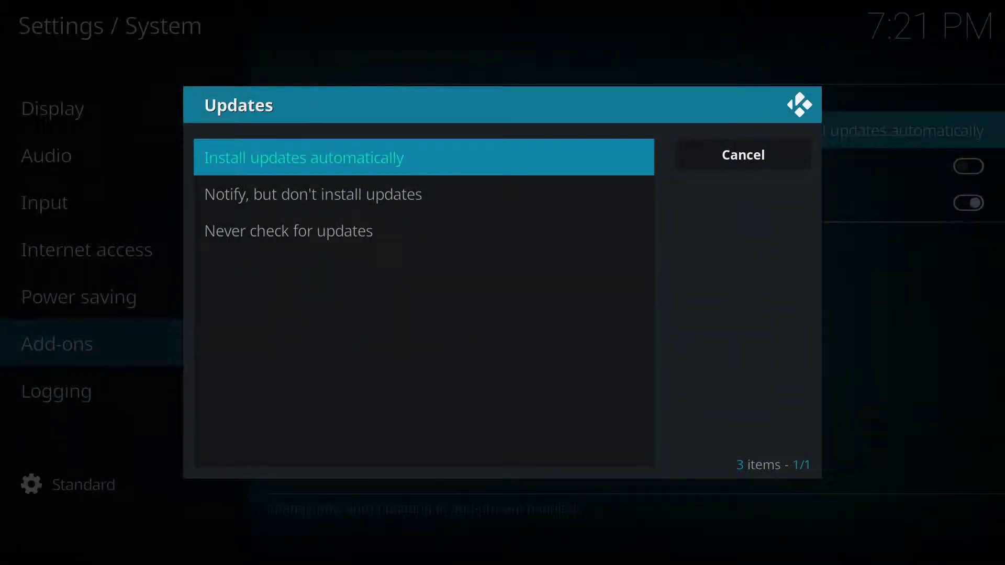
click(513, 143)
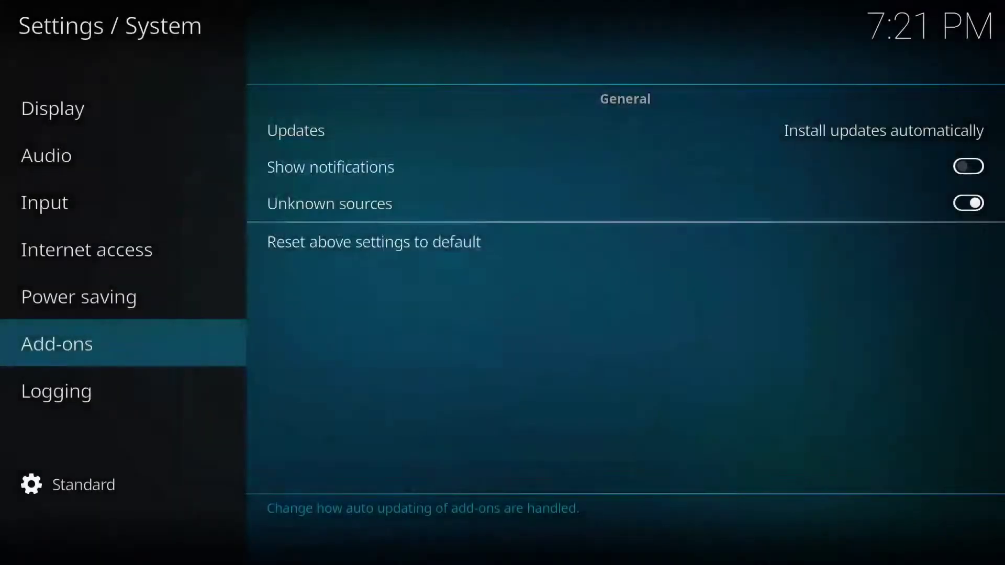
key(Escape)
Check the list of available add-on updates in Kodi
click(471, 136)
click(406, 188)
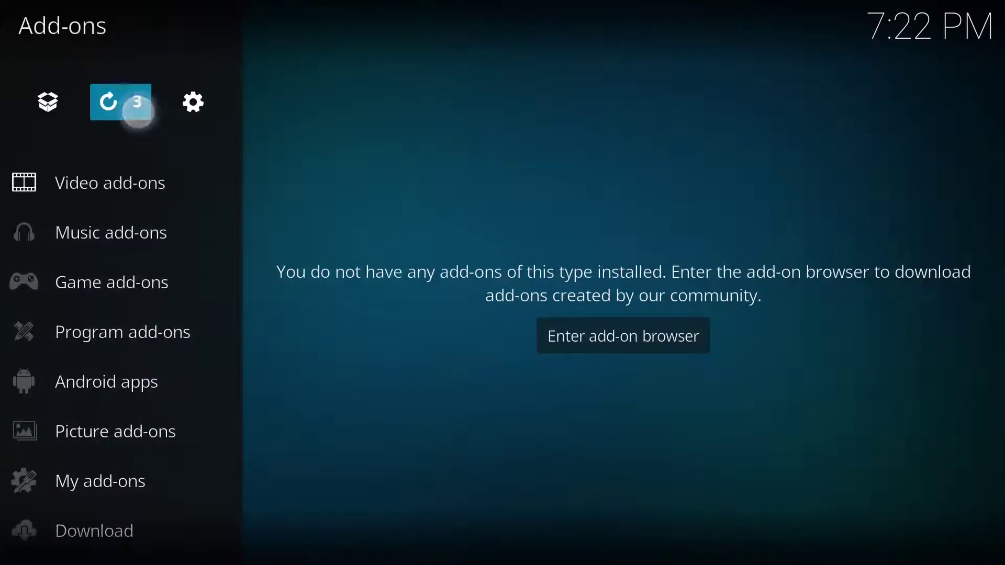
click(385, 230)
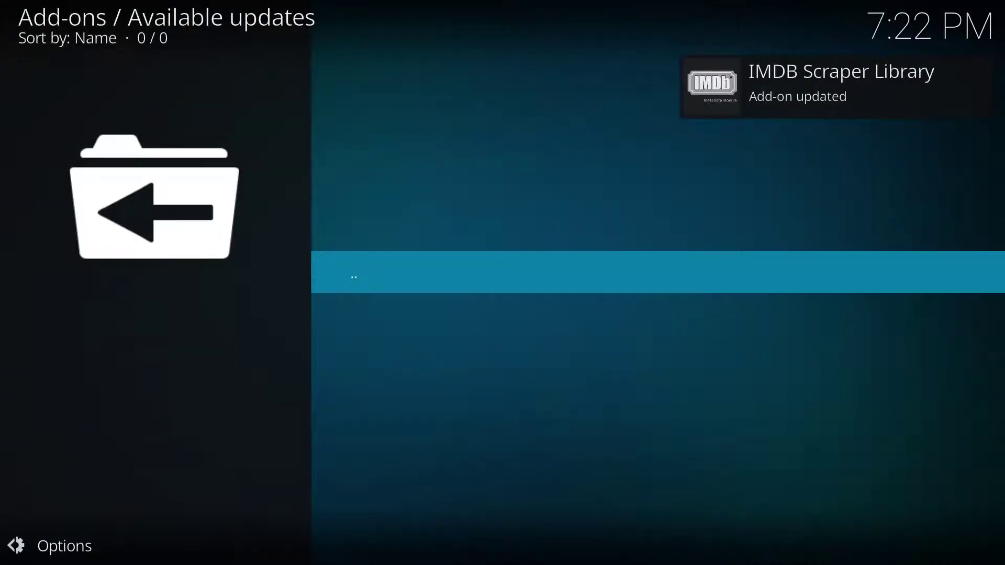
key(Escape)
key(Escape)
key(s)
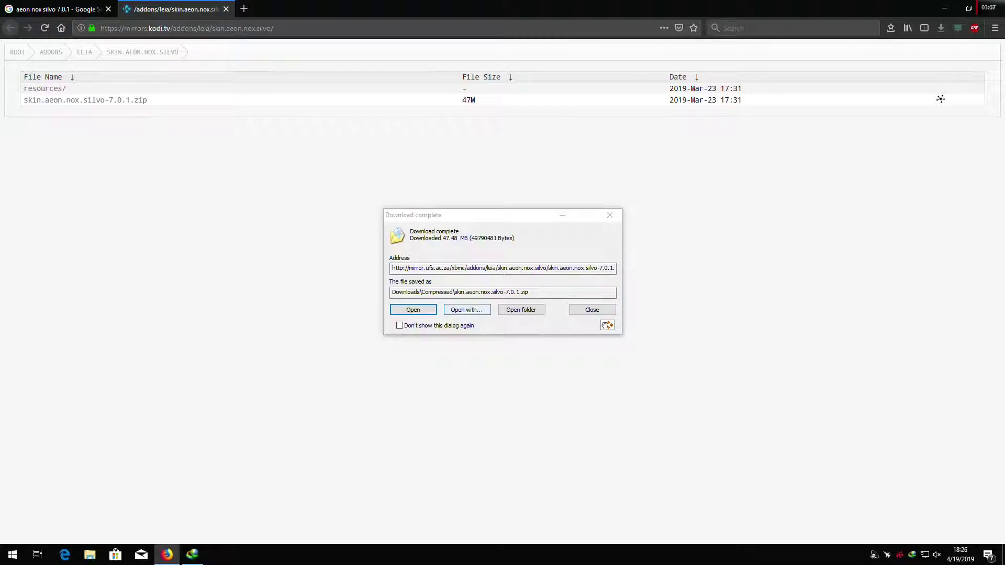
Open the folder containing the downloaded skin zip and connect to the FTP server at ftp://192.168.31.170:2121/
click(520, 310)
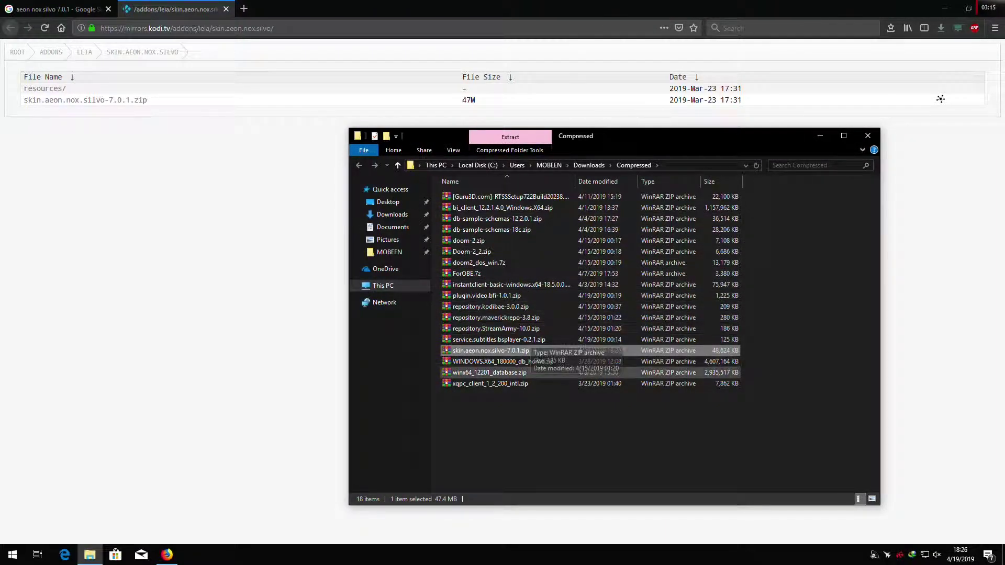
click(672, 165)
text(ftp://192.168.31.170:2121/)
key(Down)
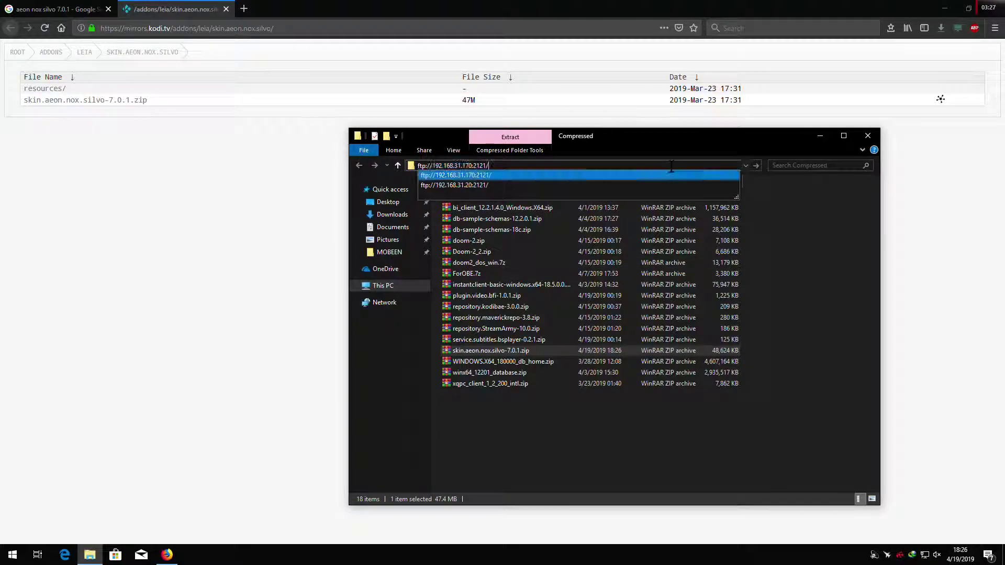
key(Down)
key(Return)
Paste the downloaded skin zip into a folder on the FTP server
double_click(630, 352)
right_click(587, 296)
click(612, 352)
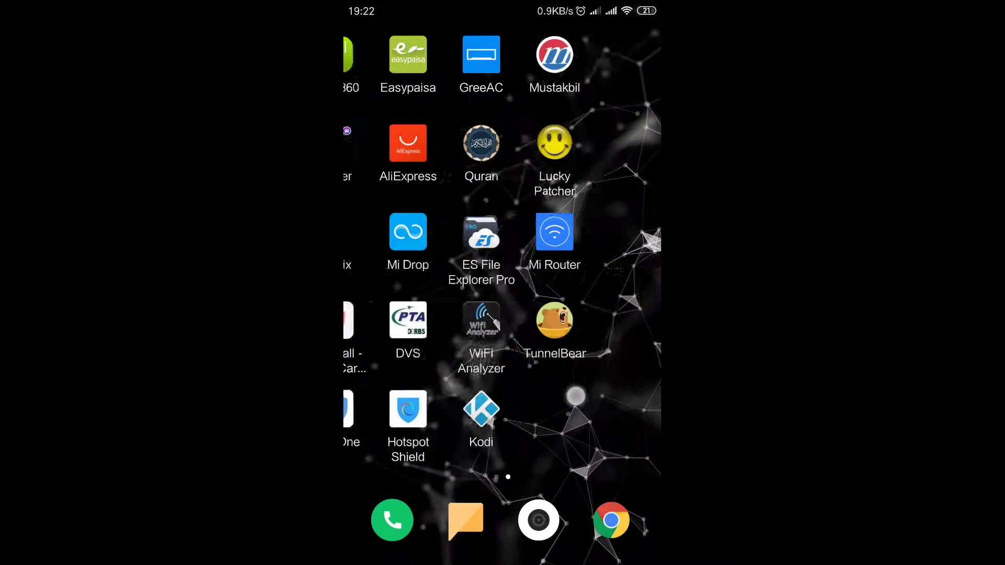
Launch Kodi from the phone's home screen and open the add-on browser from its system settings
mouse_move(610, 152)
mouse_down()
mouse_move(609, 274)
mouse_move(614, 165)
mouse_up()
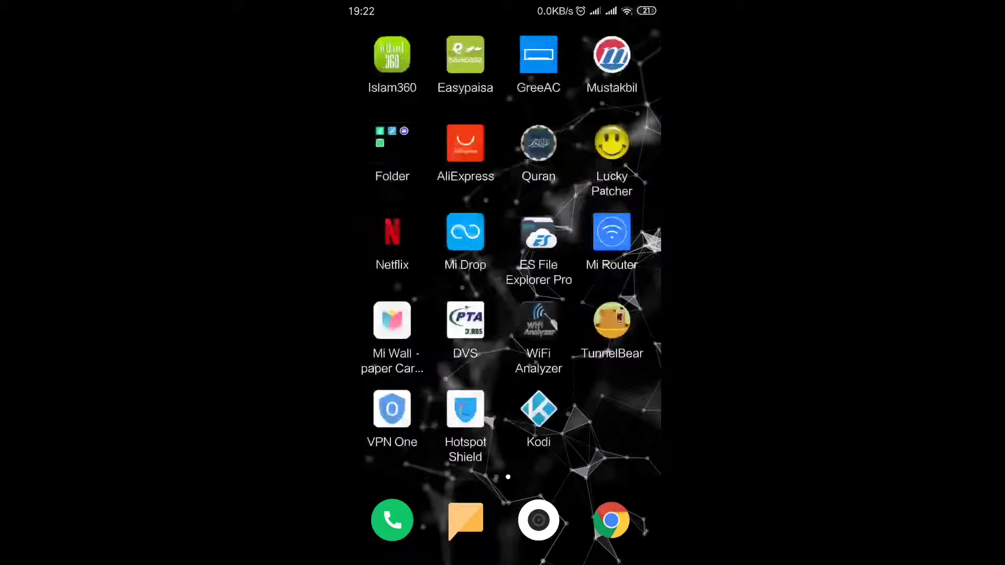
click(444, 480)
click(538, 413)
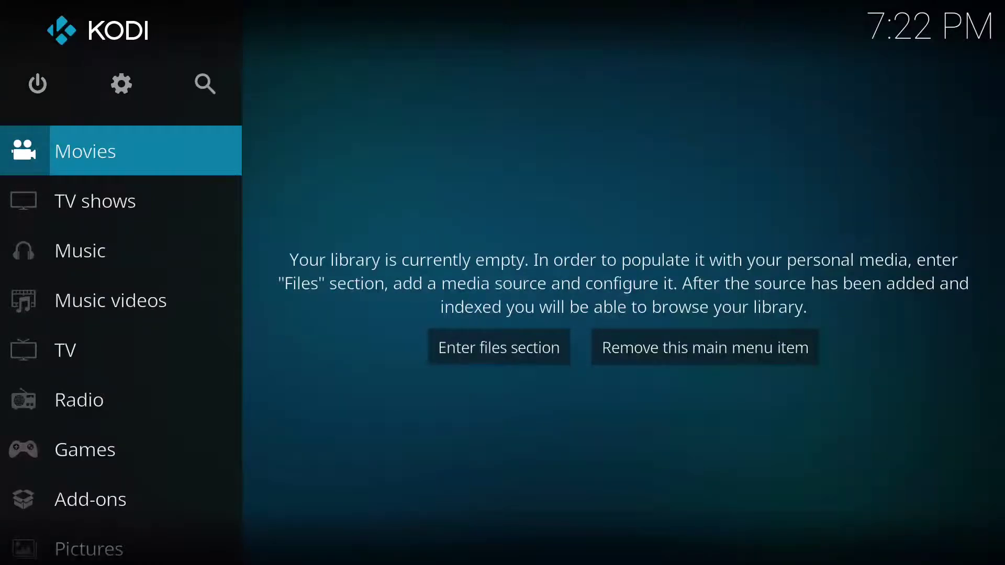
click(121, 84)
click(399, 135)
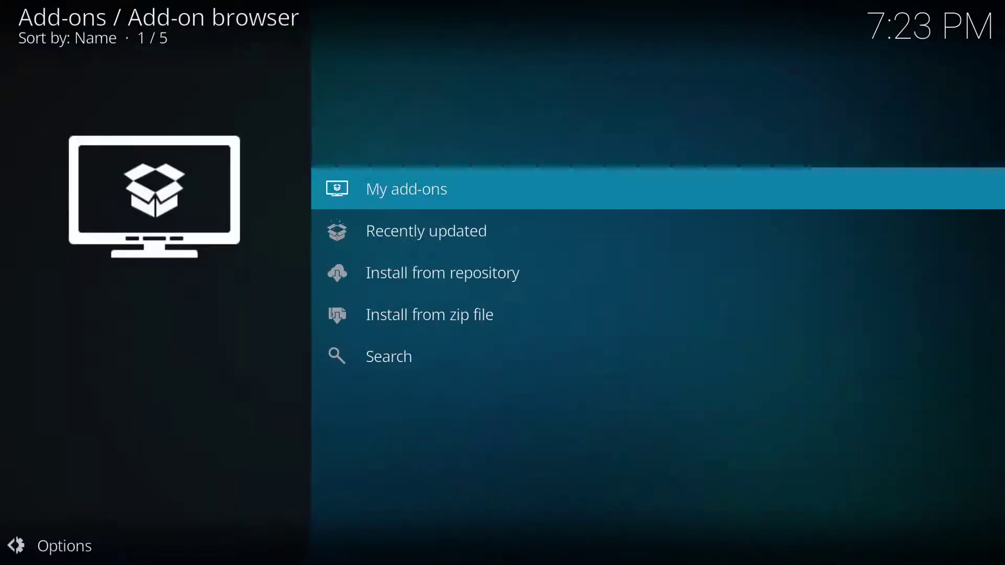
Try to install the Aeon Nox: SiLVO skin from its transferred zip file
click(428, 314)
click(269, 168)
click(330, 423)
click(330, 319)
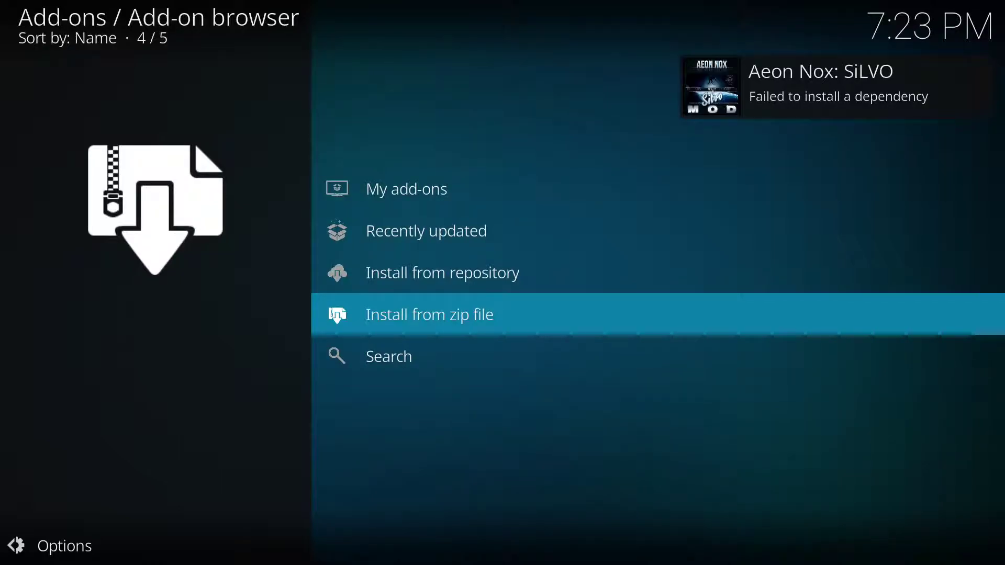
Install Aeon Nox: SiLVO from the zip file again, switch to the skin and keep the change
click(520, 312)
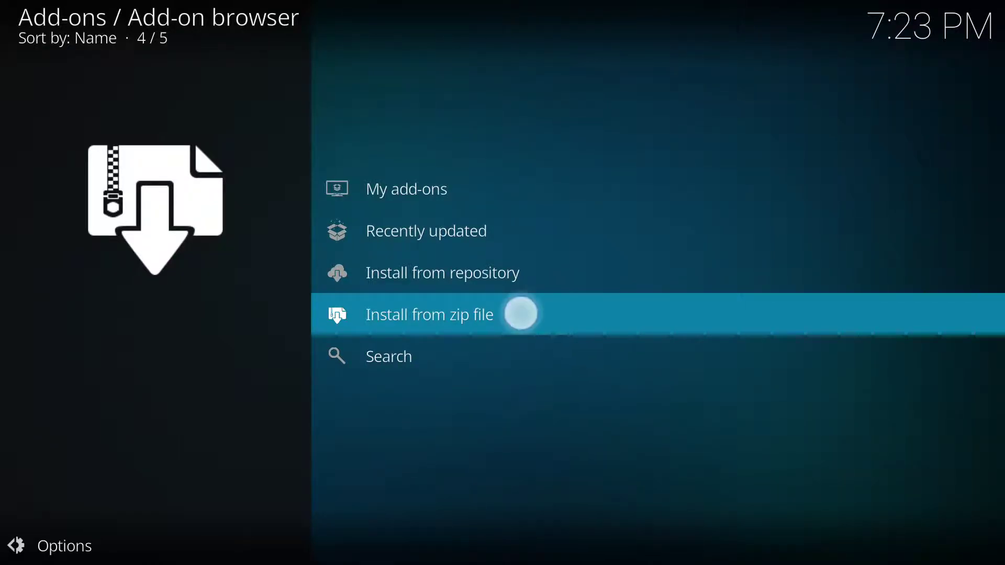
click(418, 315)
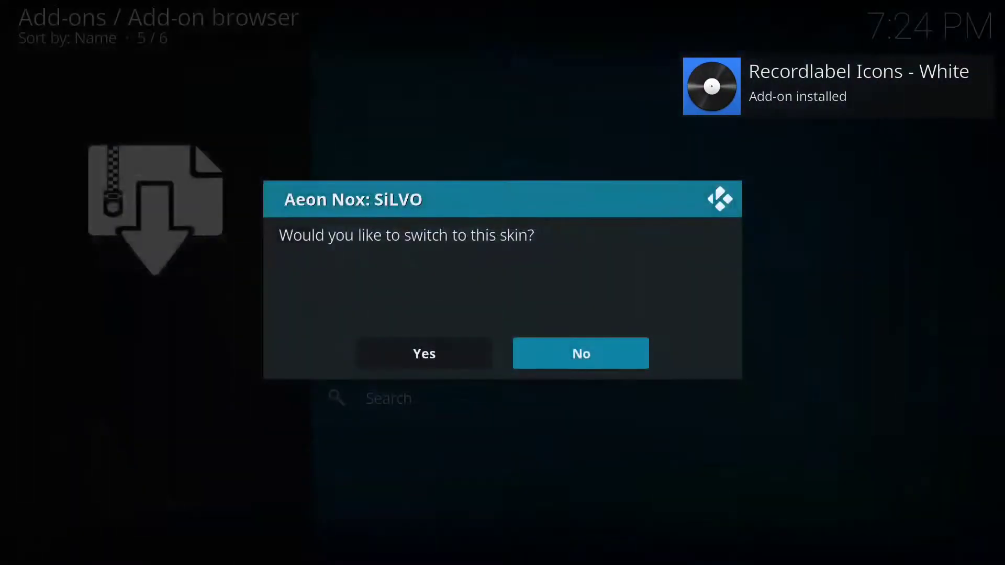
click(424, 354)
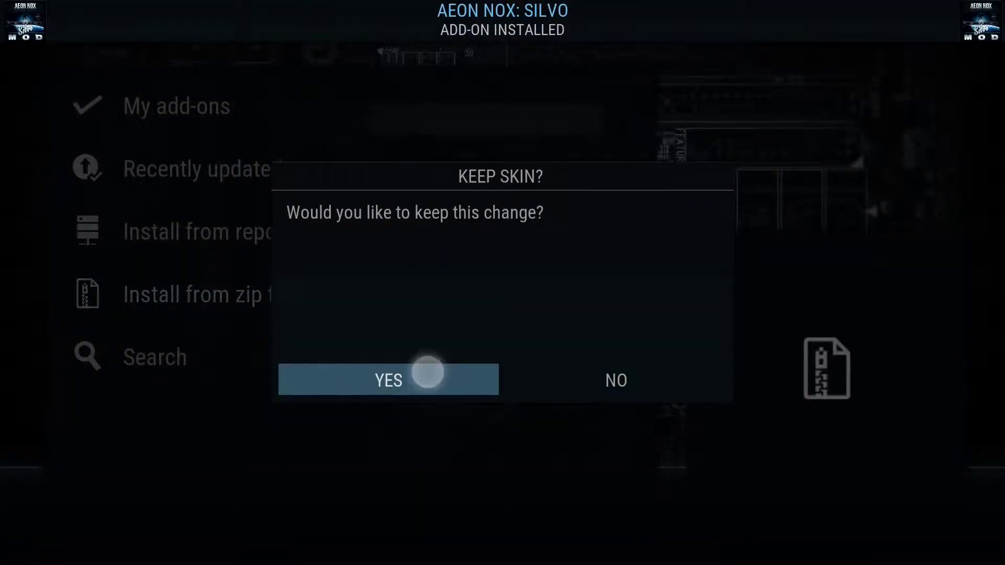
click(428, 372)
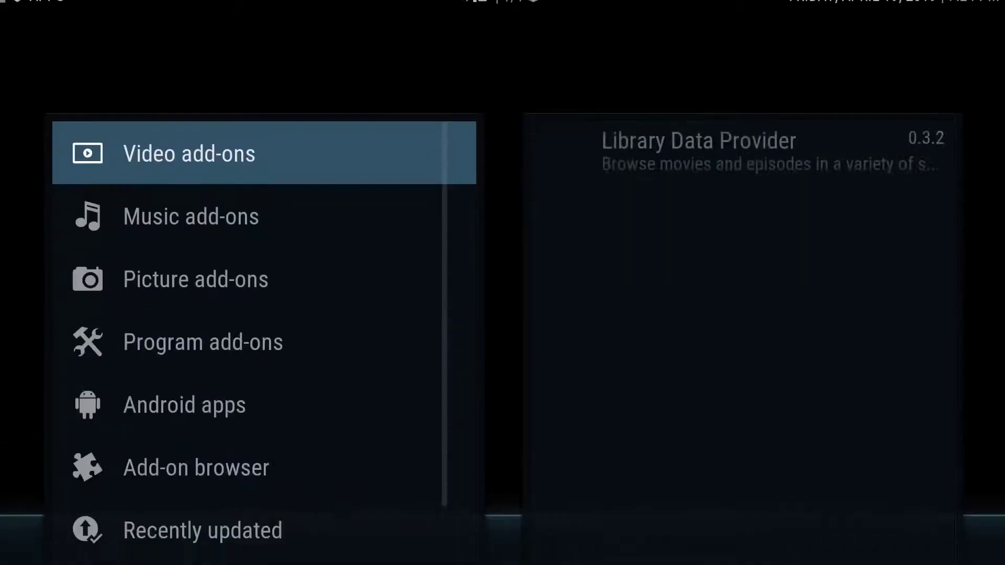
Open the video add-ons available from the repository through the new skin's system settings and add-on browser
key(Return)
key(BackSpace)
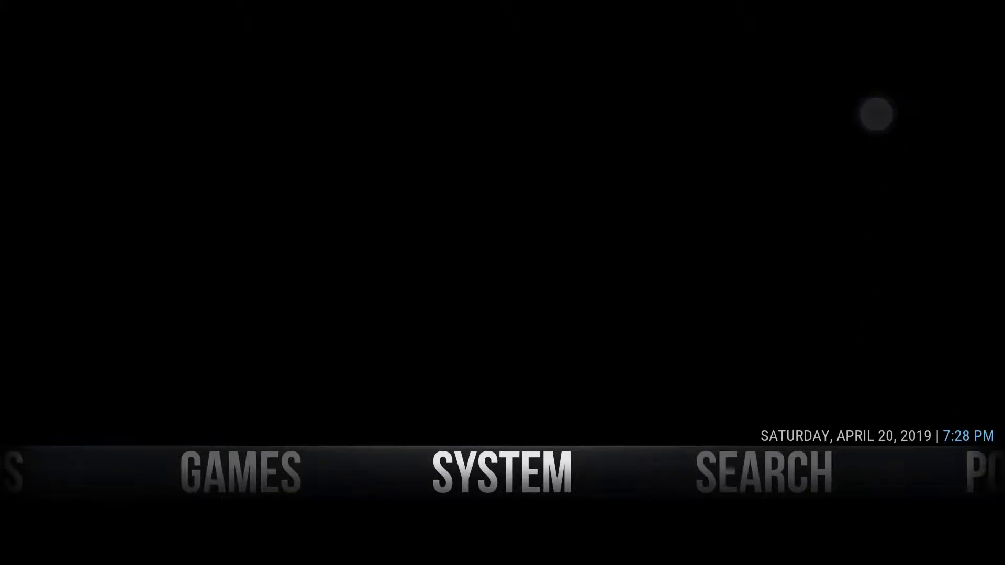
key(Return)
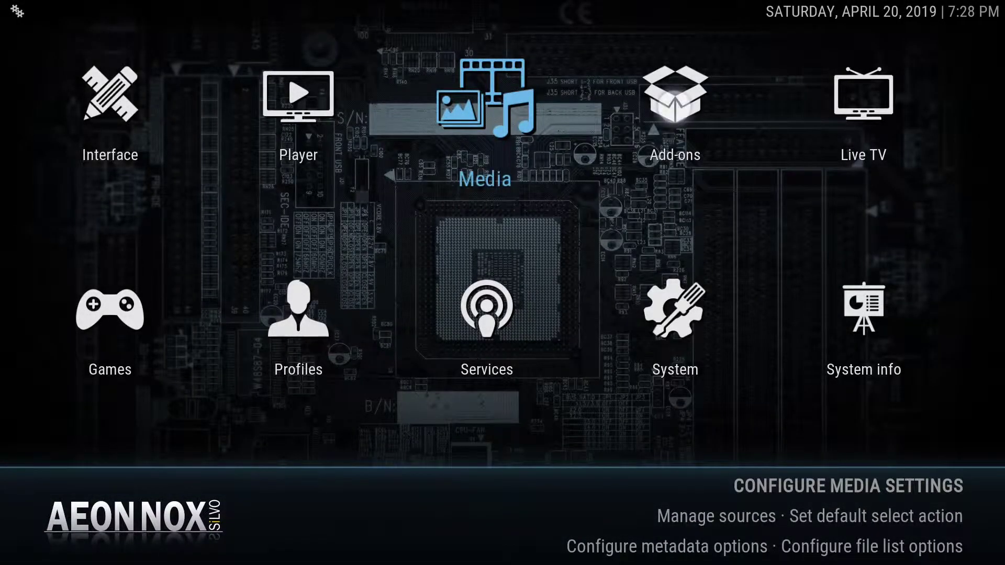
click(675, 106)
click(351, 231)
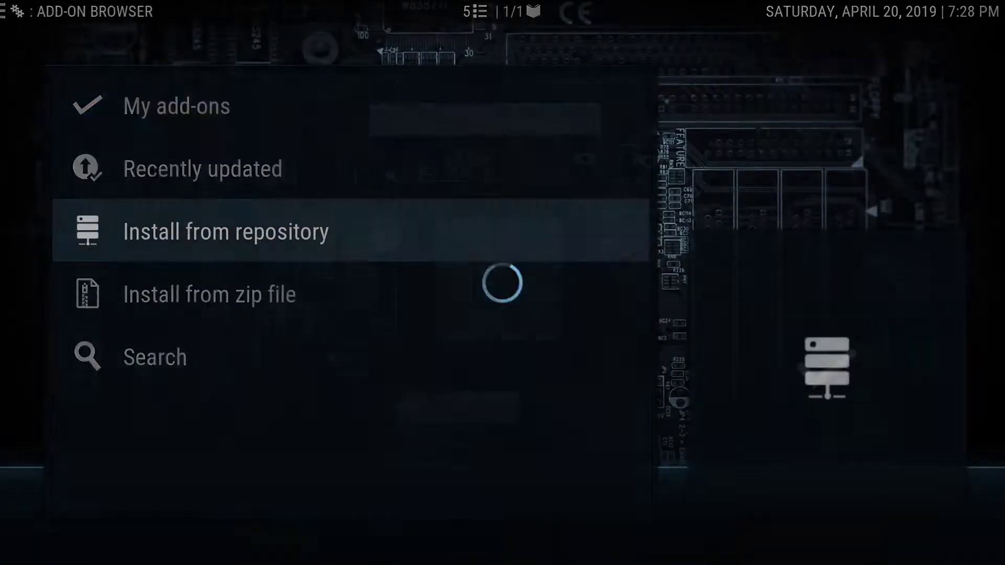
drag(419, 410, 420, 105)
click(189, 231)
Install the YouTube video add-on from the repository list together with its required additional add-ons
drag(450, 481, 495, 121)
drag(439, 445, 471, 105)
scroll(448, 125, down, 15)
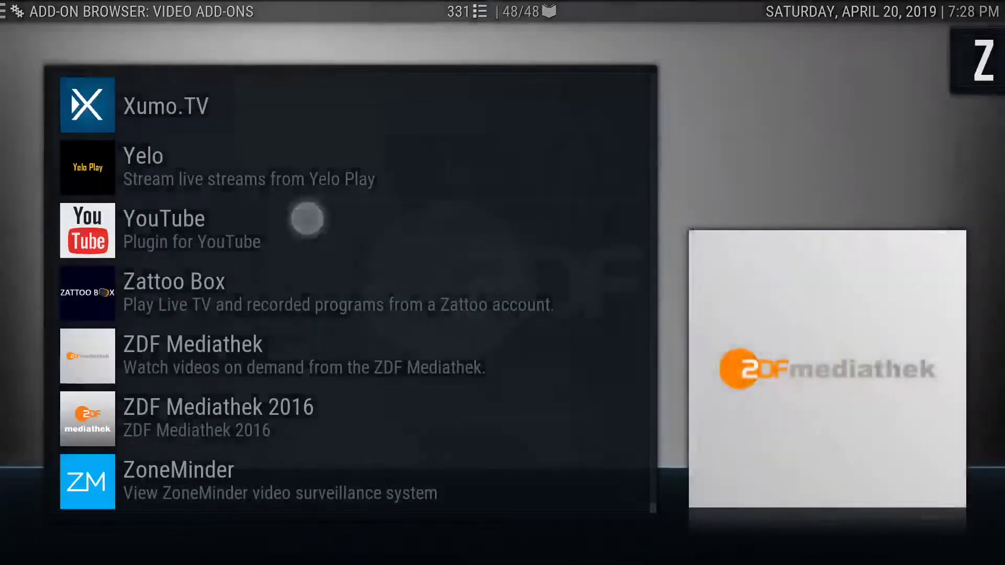
click(307, 218)
click(146, 435)
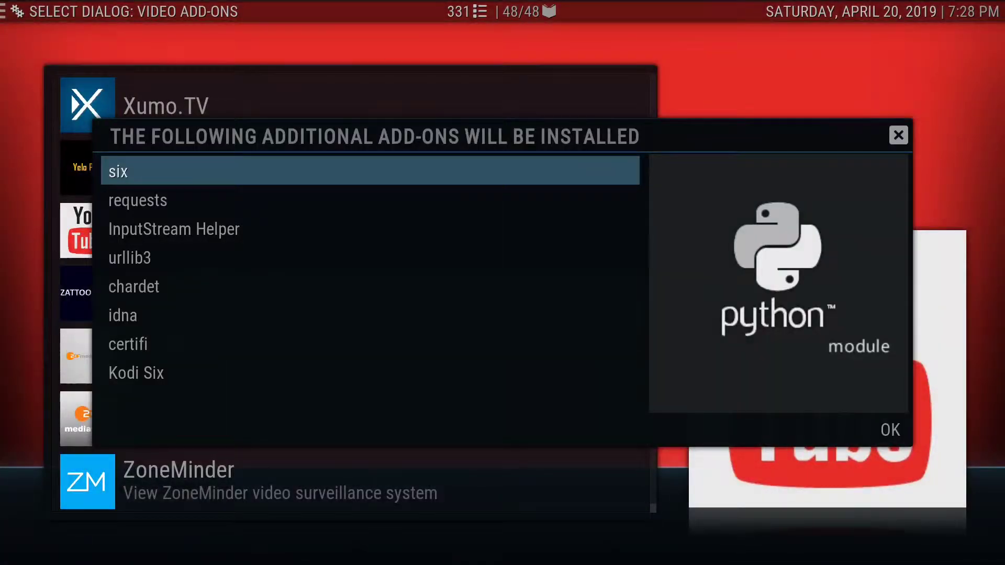
click(889, 430)
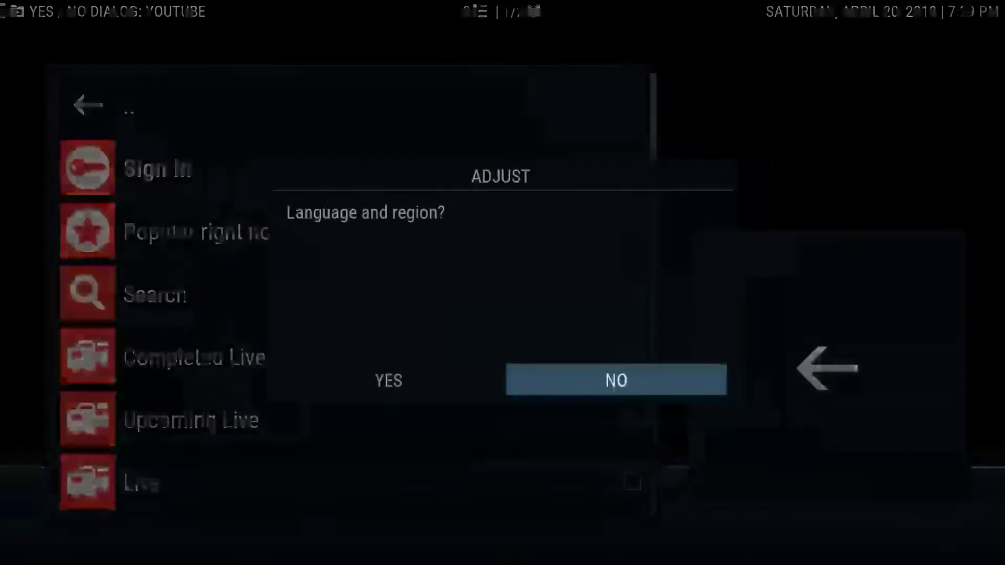
Complete the YouTube add-on's setup by choosing English as the language, picking a region and declining geolocation
key(Return)
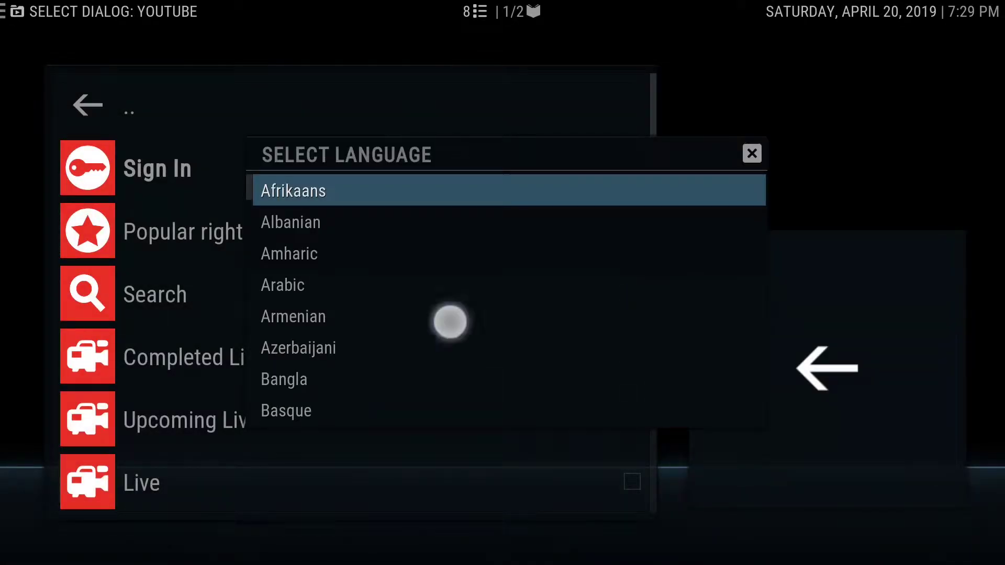
drag(450, 321, 495, 134)
scroll(518, 223, down, 3)
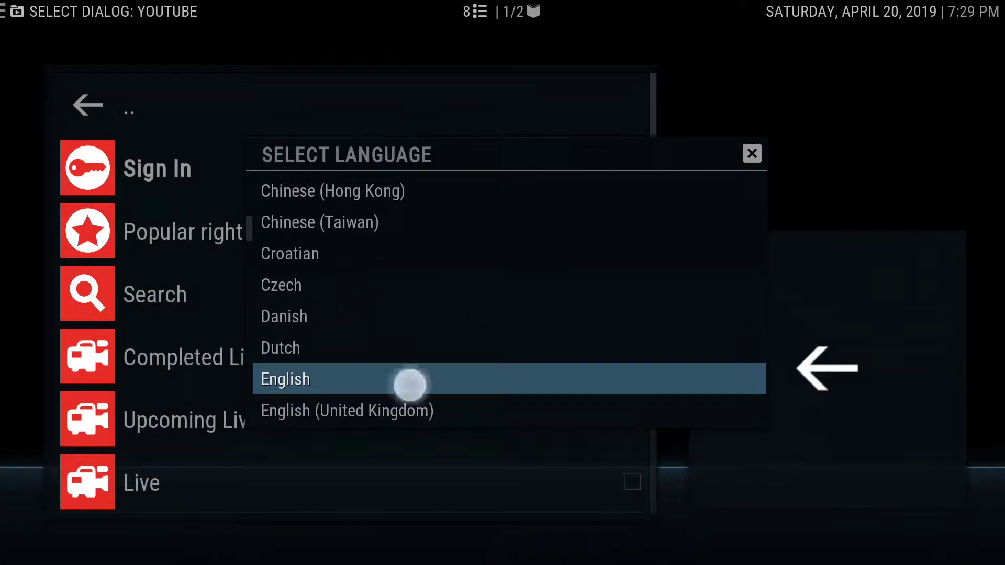
click(408, 382)
drag(498, 95, 510, 58)
drag(445, 382, 516, 24)
click(306, 285)
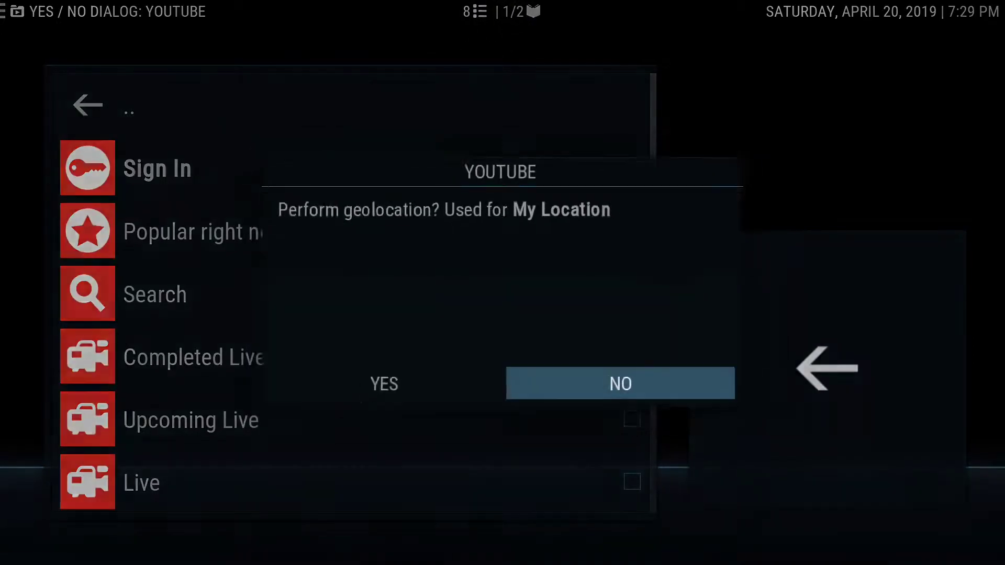
click(594, 374)
Run a new search for "ncs" in the YouTube add-on
click(217, 305)
click(157, 168)
click(565, 324)
click(439, 324)
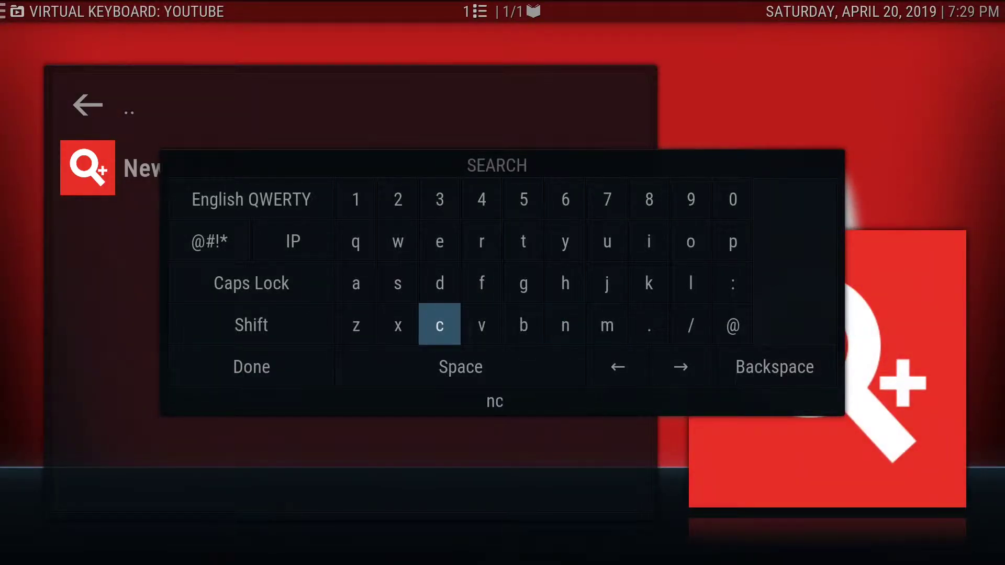
click(397, 283)
key(Return)
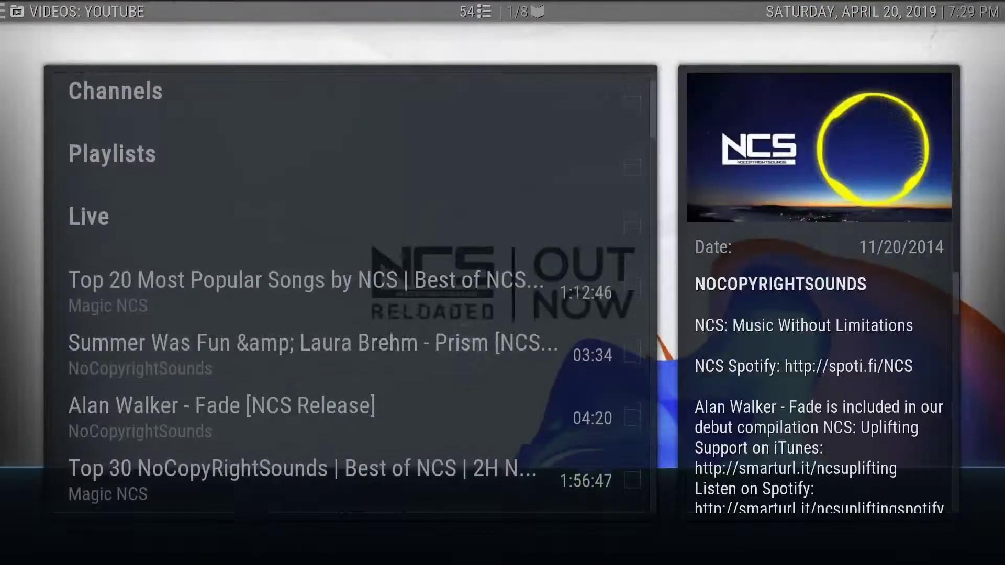
Play "Alan Walker - Fade [NCS Release]" from the search results and raise its playback speed to 1.50
right_click(321, 428)
key(Return)
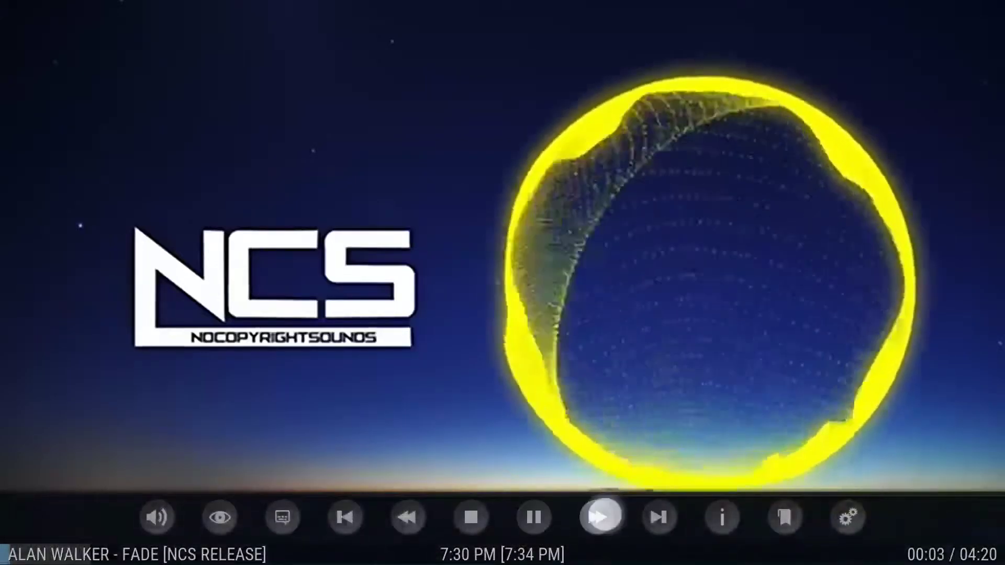
key(Return)
key(Return)
key(Return)
key(Return)
key(Return)
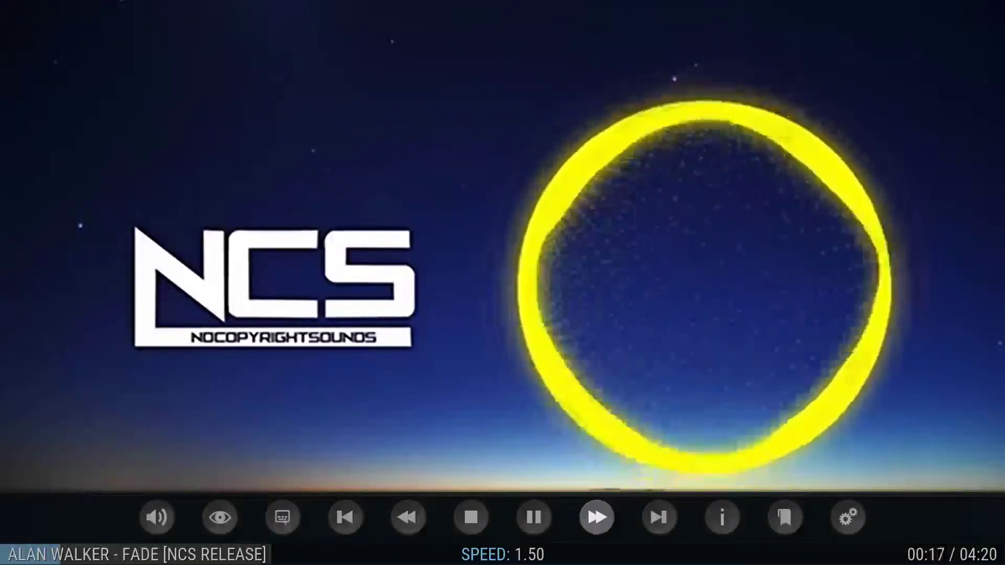
Lower the video's playback speed gradually back to normal
click(409, 511)
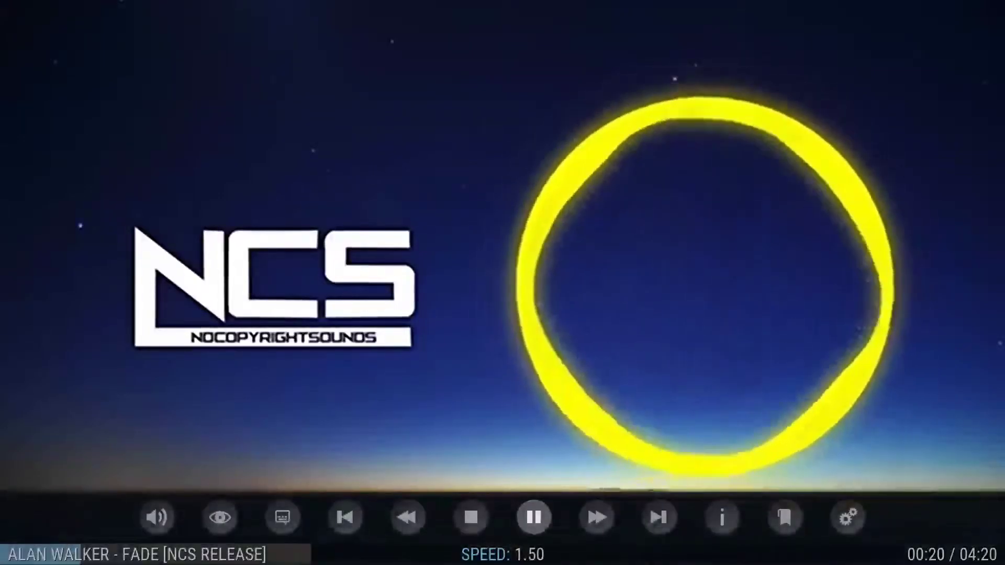
click(408, 517)
click(407, 517)
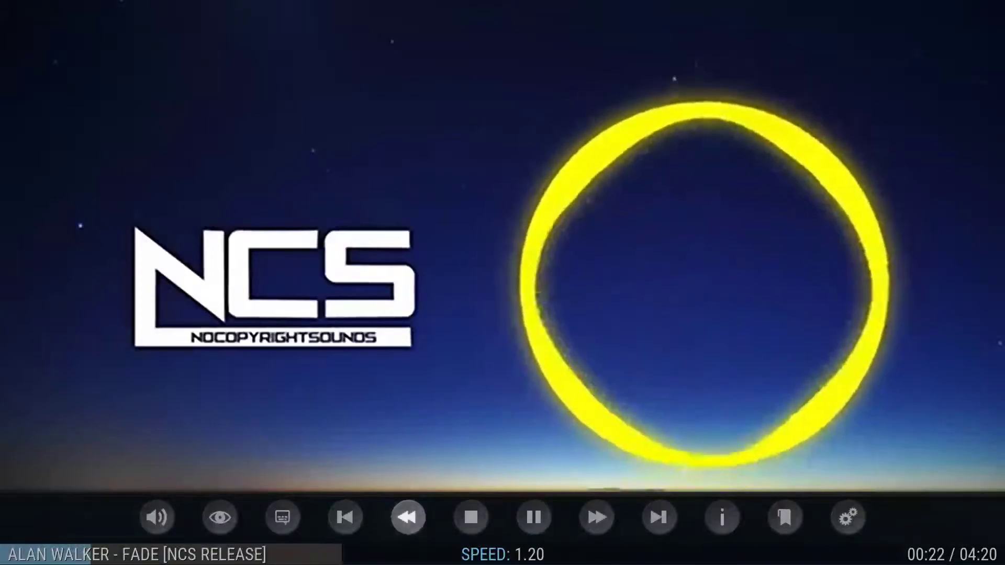
click(408, 517)
click(408, 517)
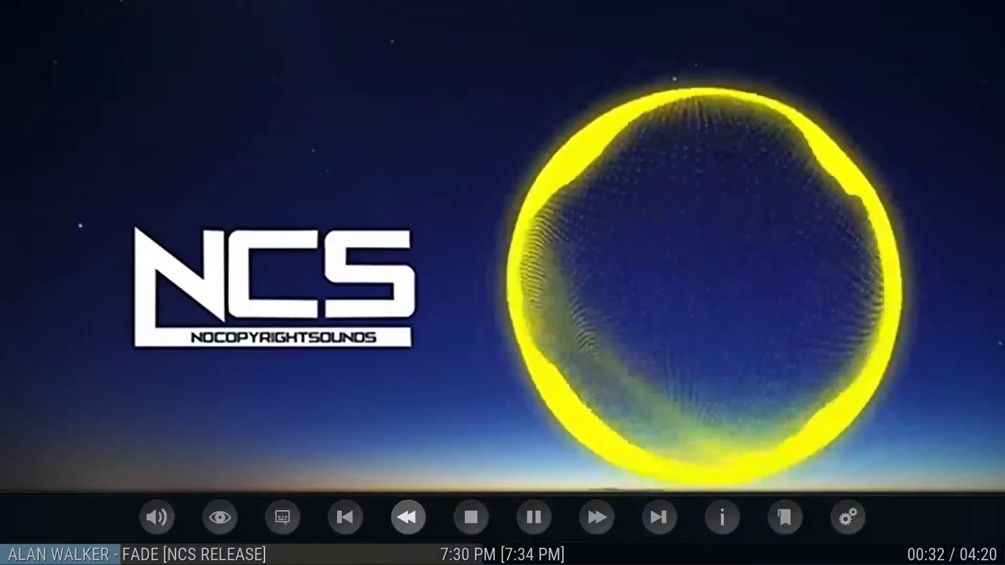
Raise the video's playback speed to 1.50 again and stop playback
click(611, 388)
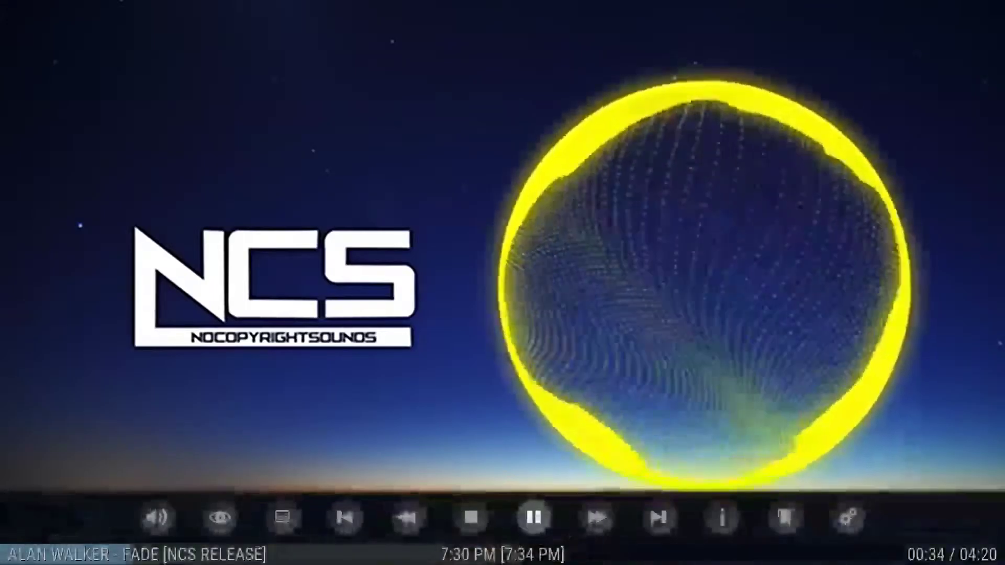
click(600, 522)
click(599, 521)
click(597, 521)
key(Return)
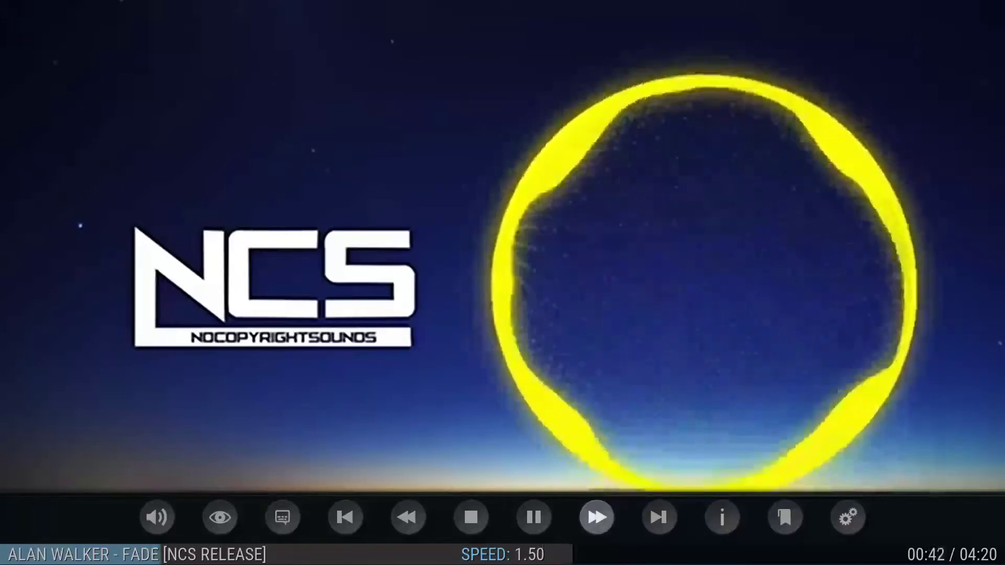
key(Left)
key(Left)
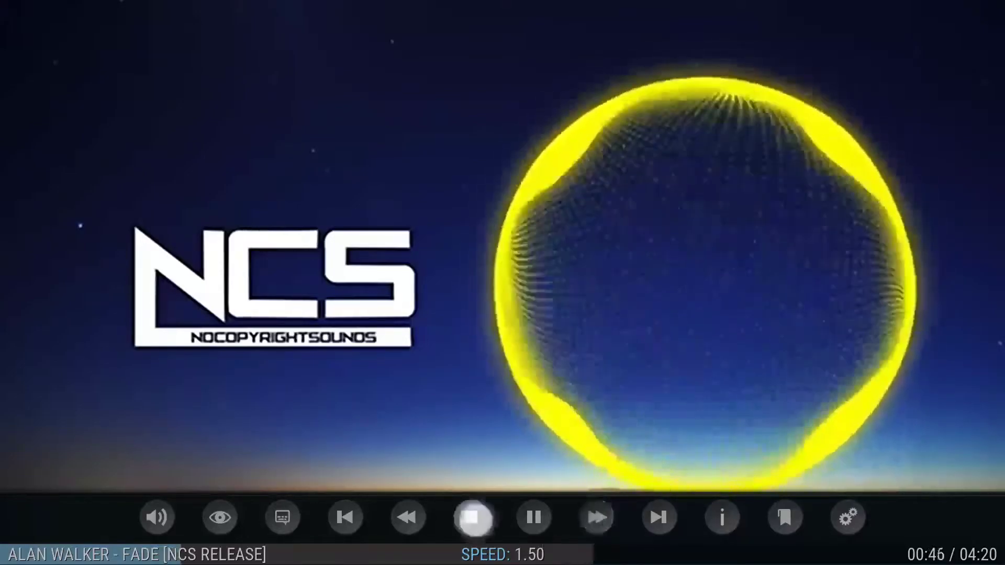
key(Return)
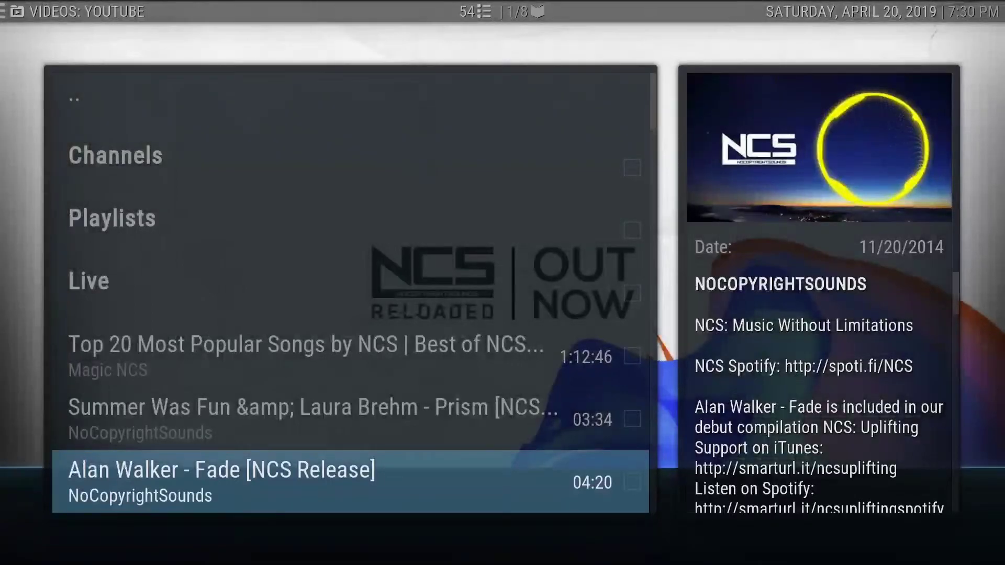
Go back out of the YouTube add-on and the add-on browser to the system settings overview
key(BackSpace)
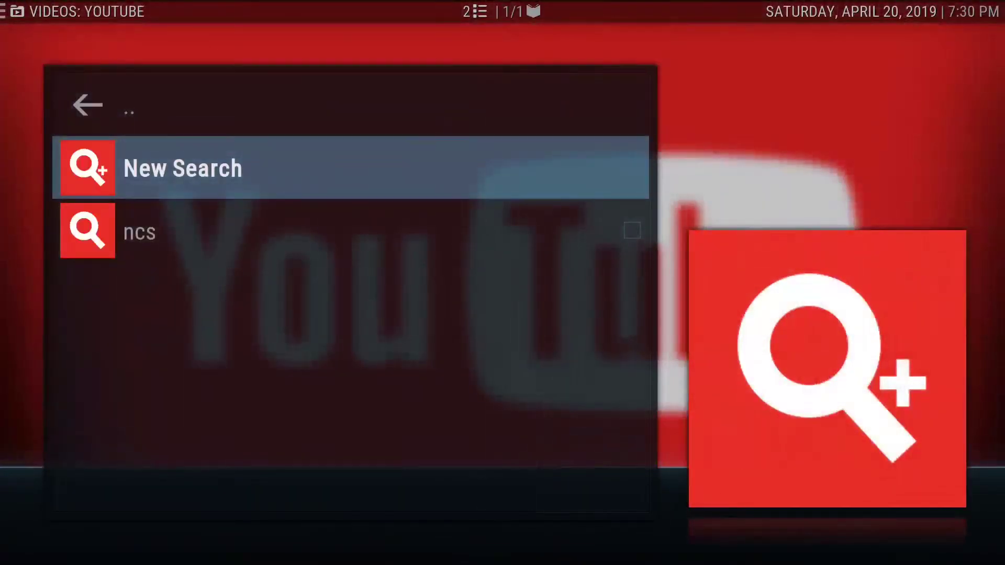
key(BackSpace)
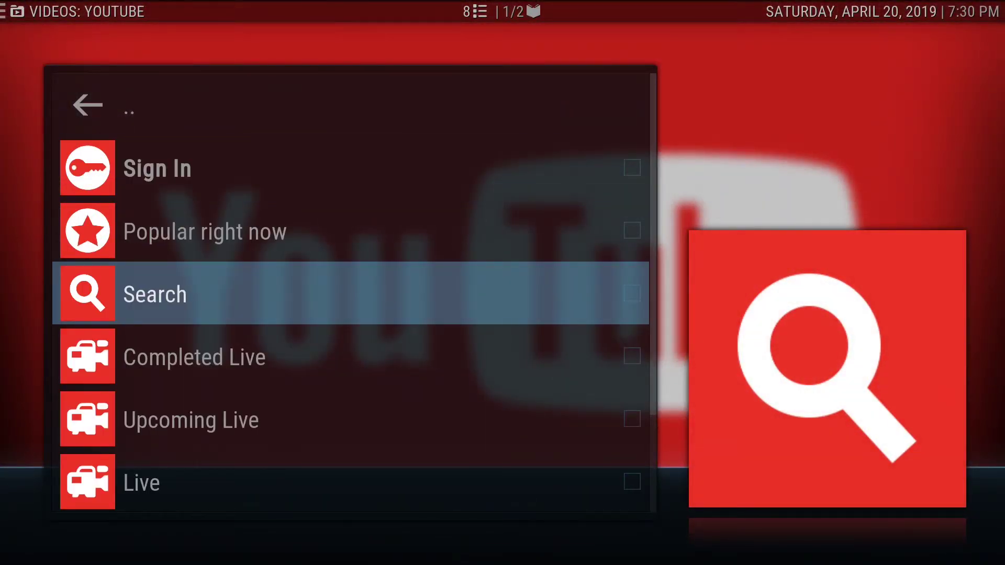
key(BackSpace)
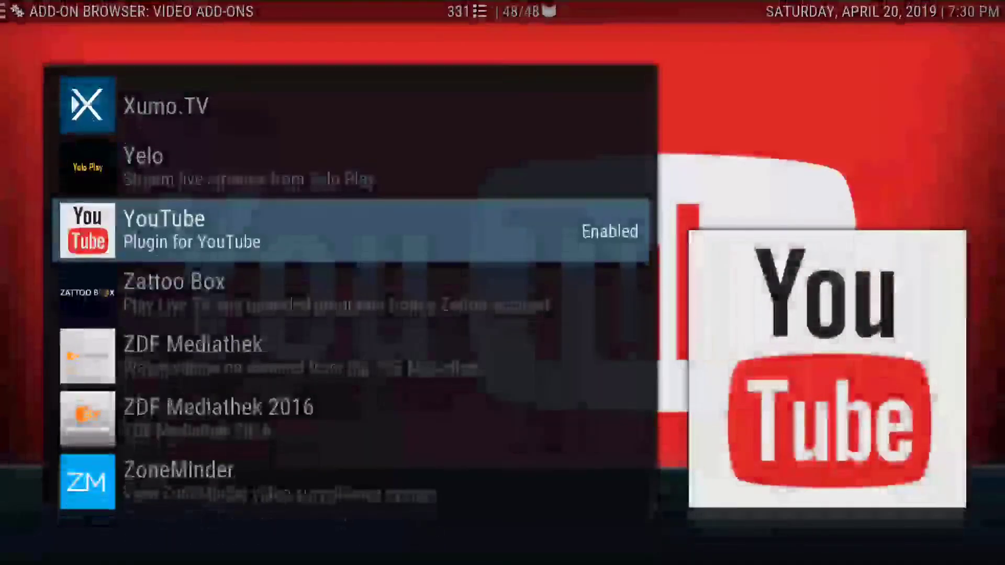
key(BackSpace)
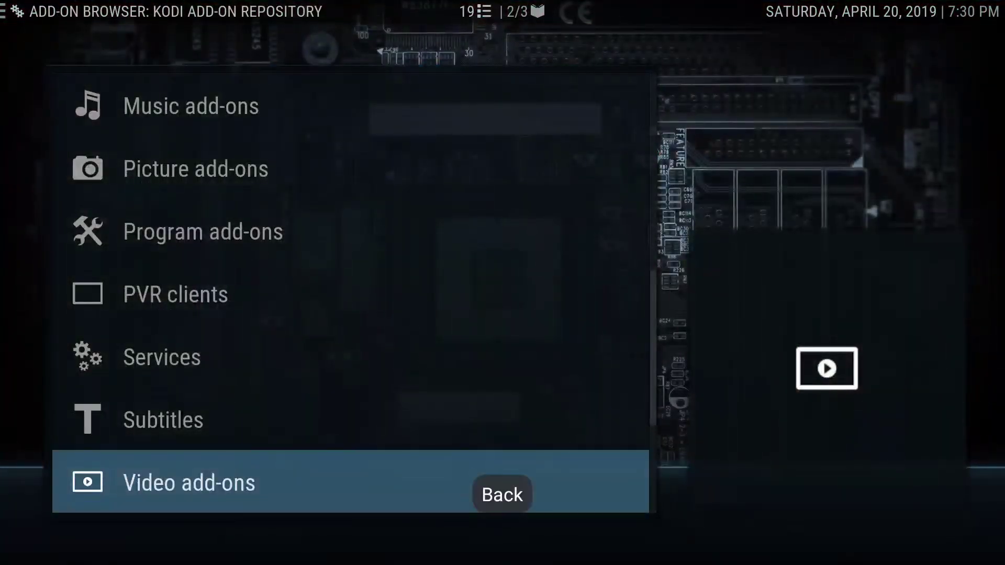
key(BackSpace)
key(BackSpace)
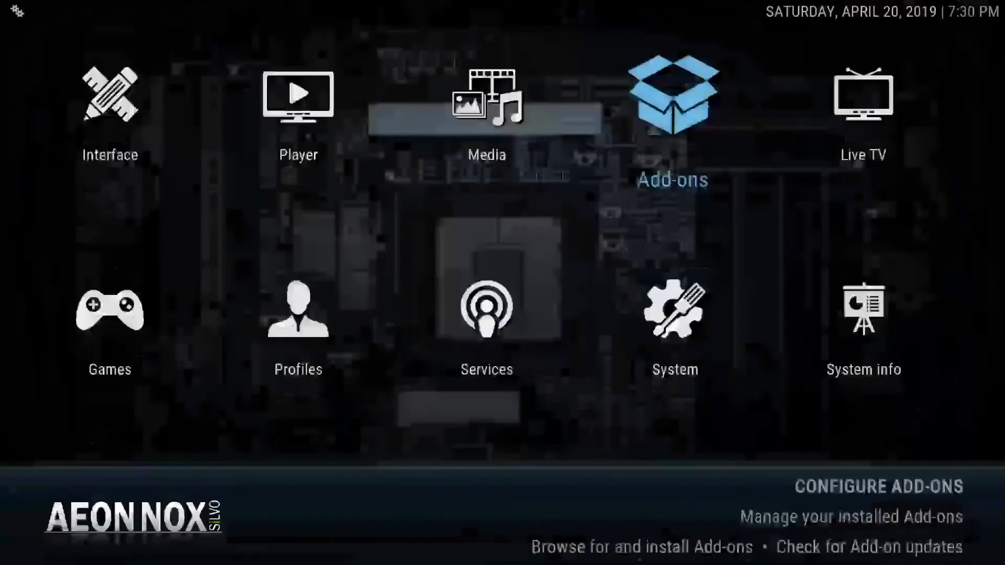